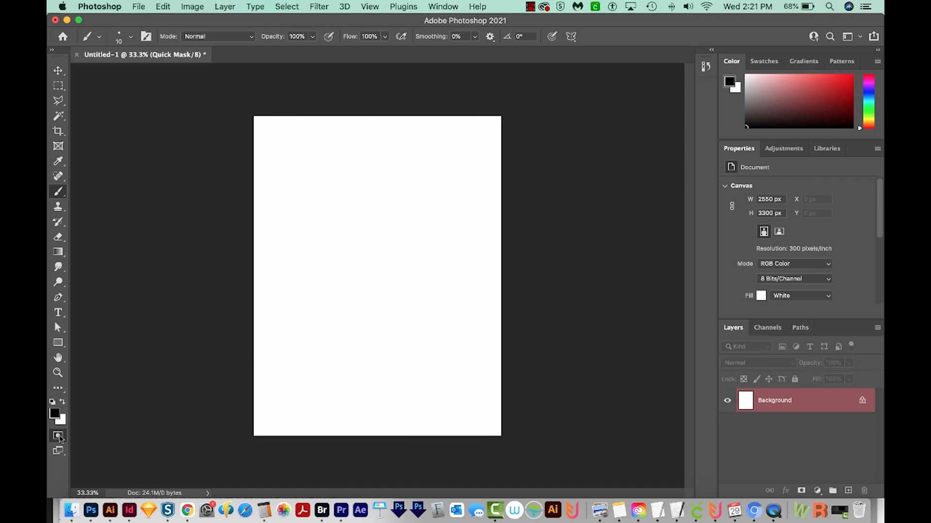
# Set the Quick Mask overlay opacity to 70%
pyautogui.doubleClick(59, 436)
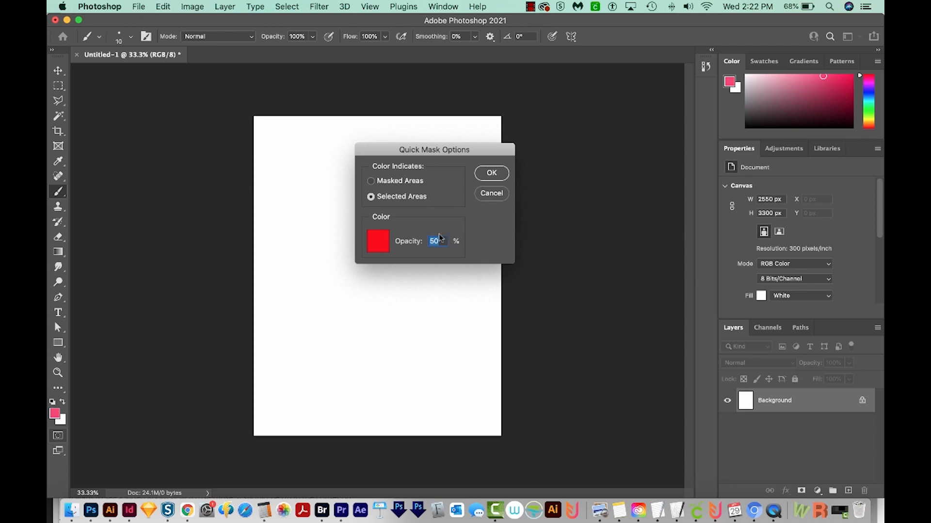
pyautogui.write('7')
pyautogui.click(494, 175)
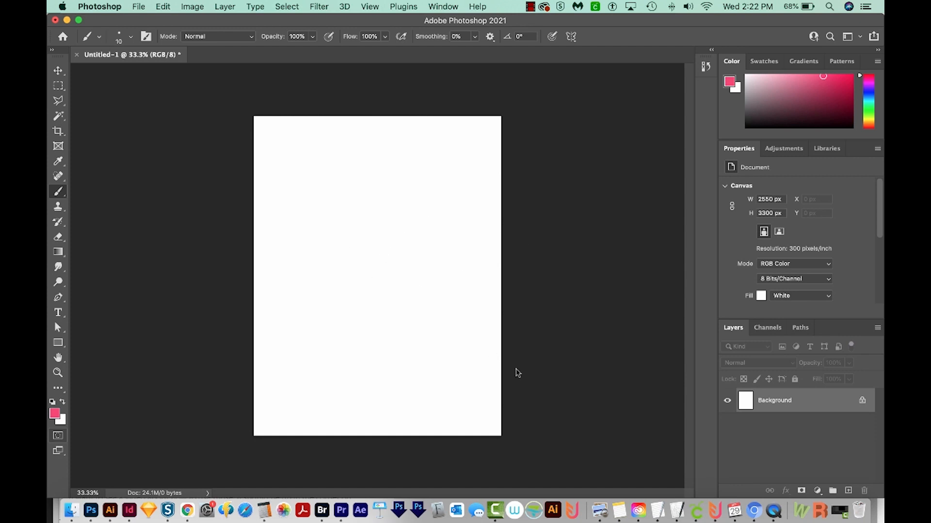
# Paint a thick S-shaped stroke across the blank page in Quick Mask mode, view it as a selection, and return to the mask
pyautogui.press('q')
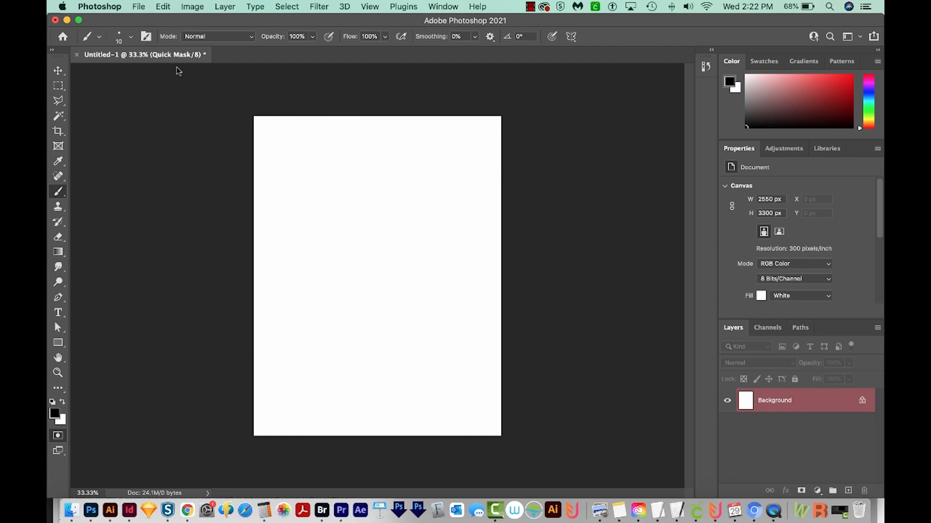
pyautogui.moveTo(334, 198)
pyautogui.mouseDown()
pyautogui.moveTo(368, 200)
pyautogui.moveTo(362, 318)
pyautogui.moveTo(384, 347)
pyautogui.mouseUp()
pyautogui.click(283, 240)
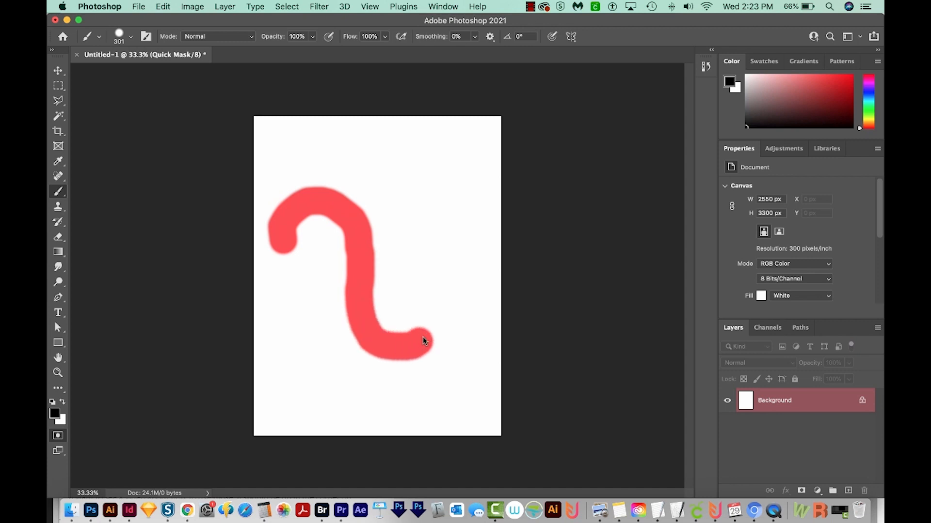
pyautogui.moveTo(420, 299); pyautogui.dragTo(412, 297)
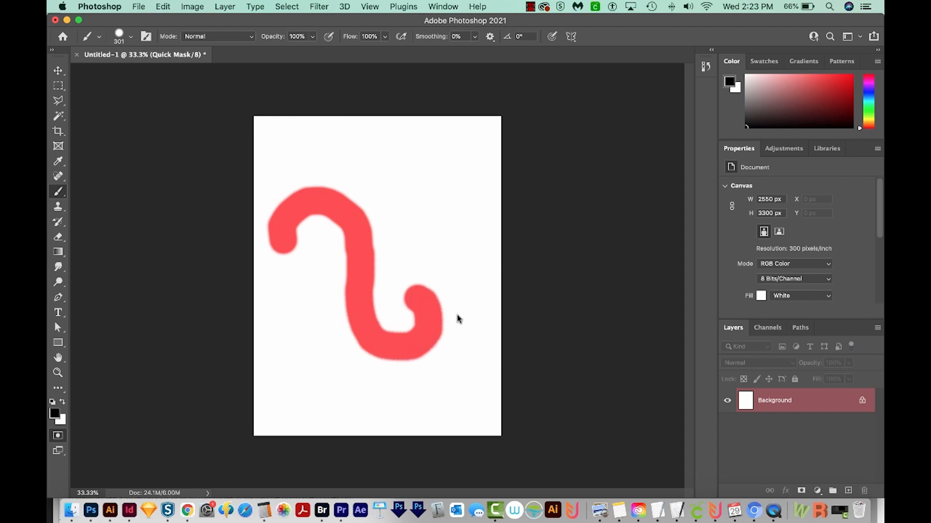
pyautogui.click(65, 434)
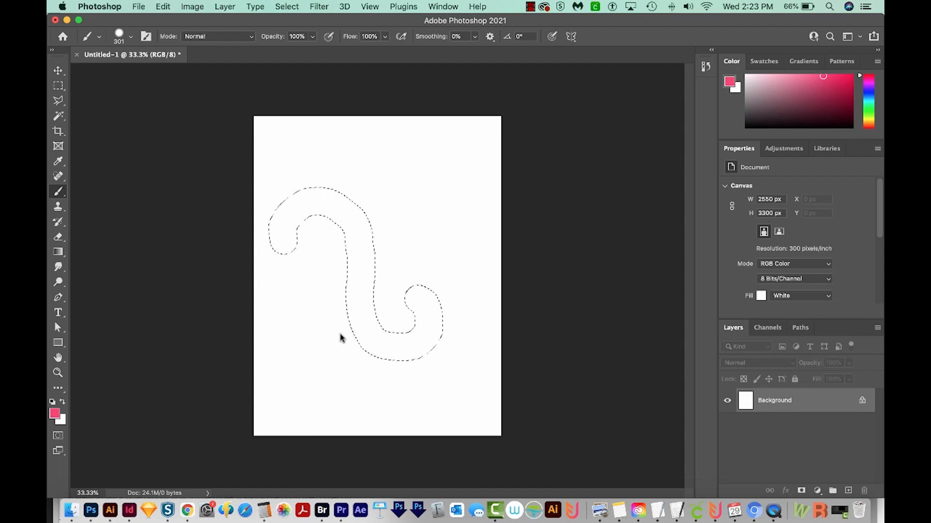
pyautogui.press('q')
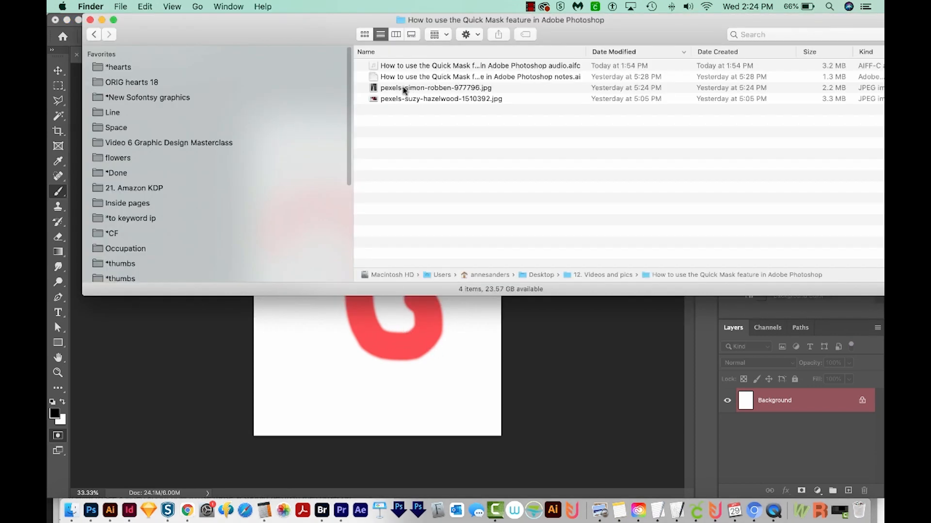
# Open pexels-suzy-hazelwood-1510392.jpg in Photoshop and select the three apples with Select Subject
pyautogui.moveTo(382, 99); pyautogui.dragTo(91, 509)
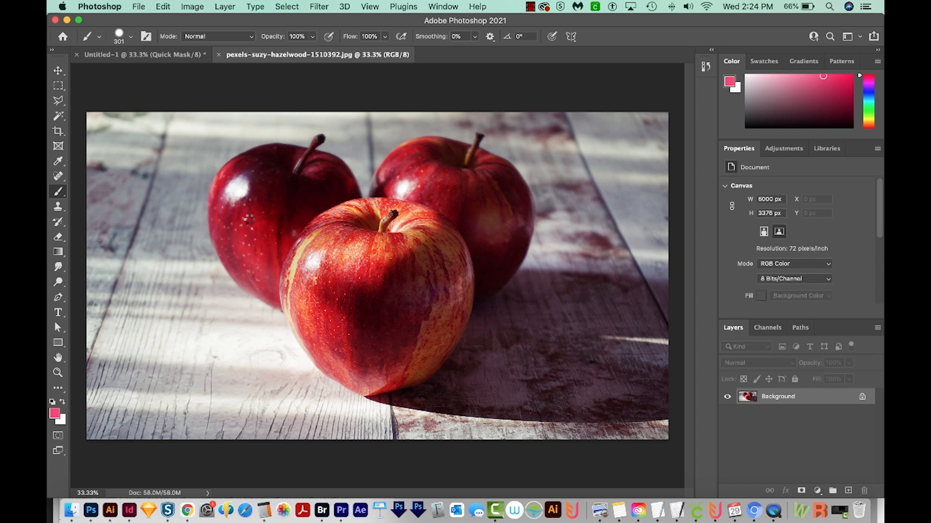
pyautogui.press('w')
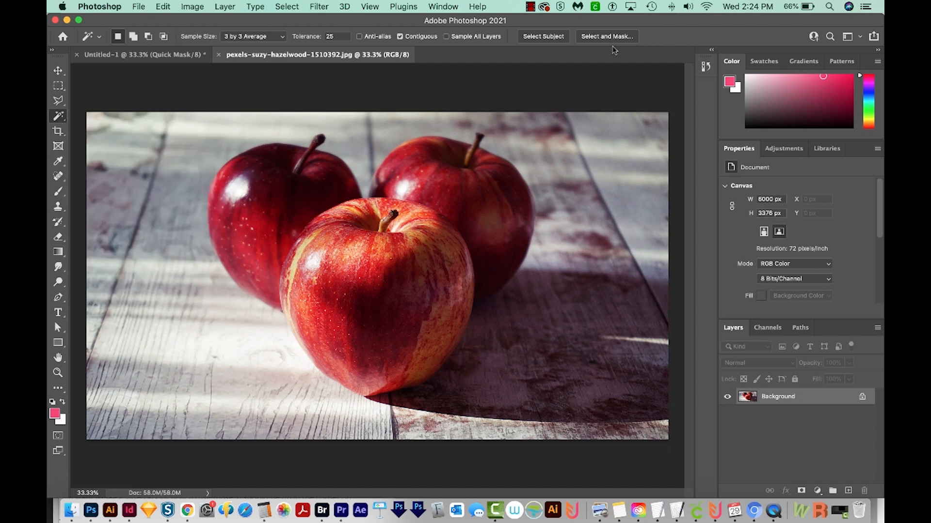
pyautogui.click(544, 38)
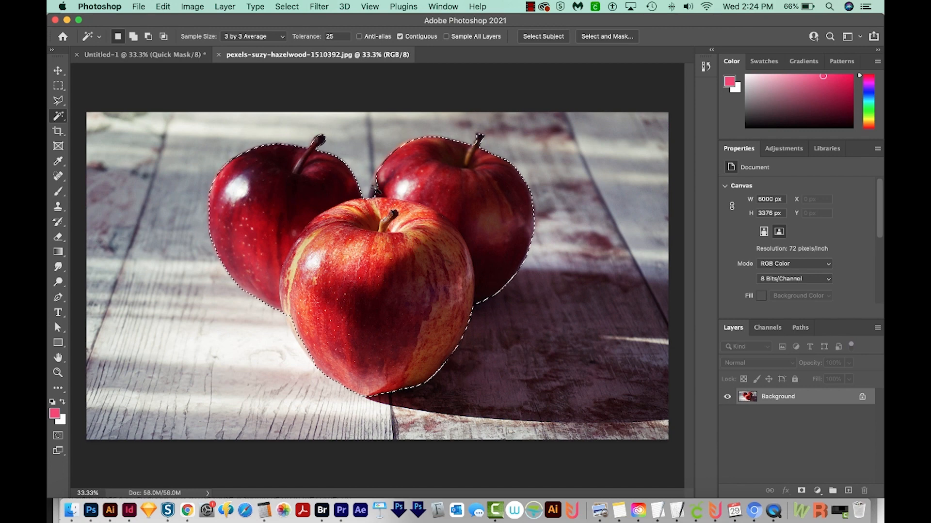
# Display the apple selection as a Quick Mask overlay and review the Quick Mask options
pyautogui.press('z')
pyautogui.click(377, 189)
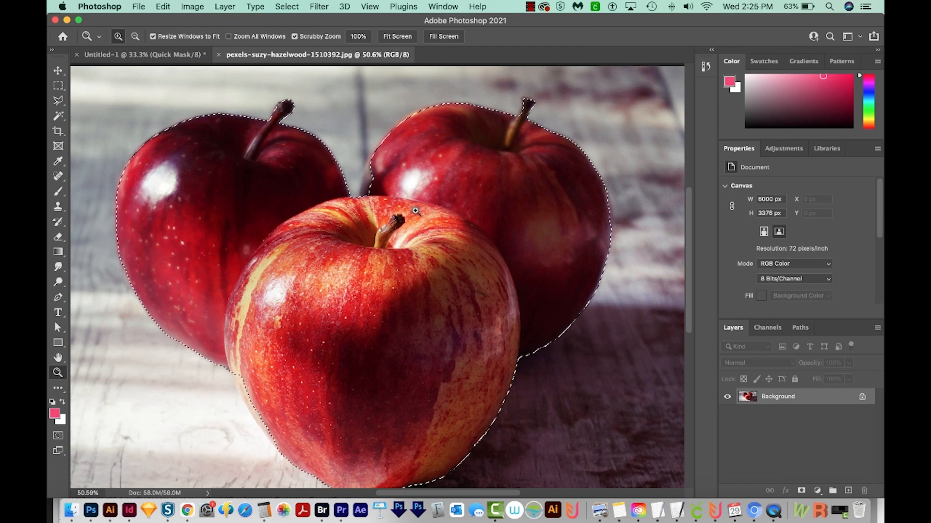
pyautogui.press('q')
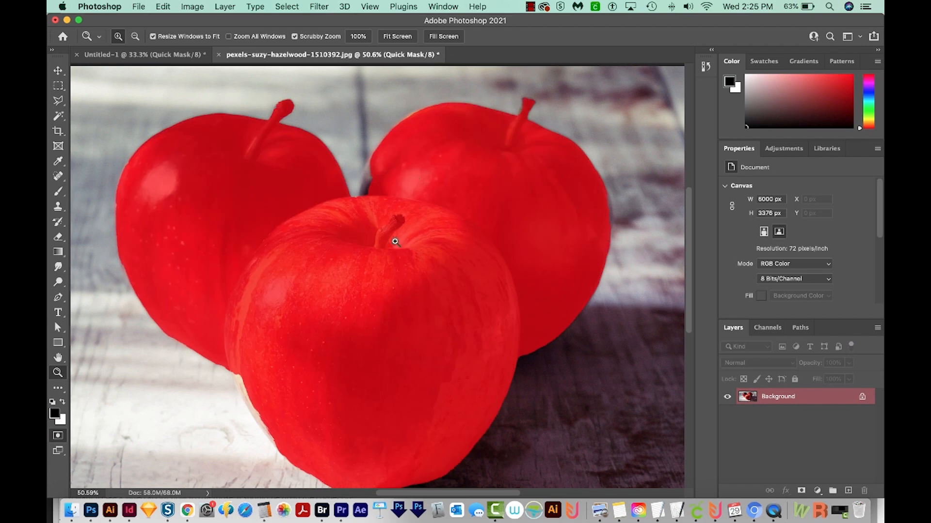
pyautogui.doubleClick(57, 436)
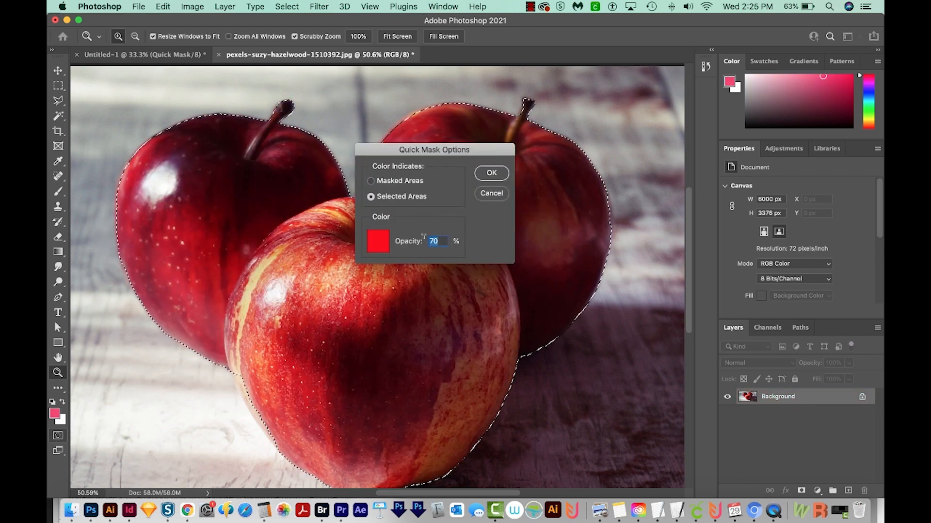
pyautogui.press('Return')
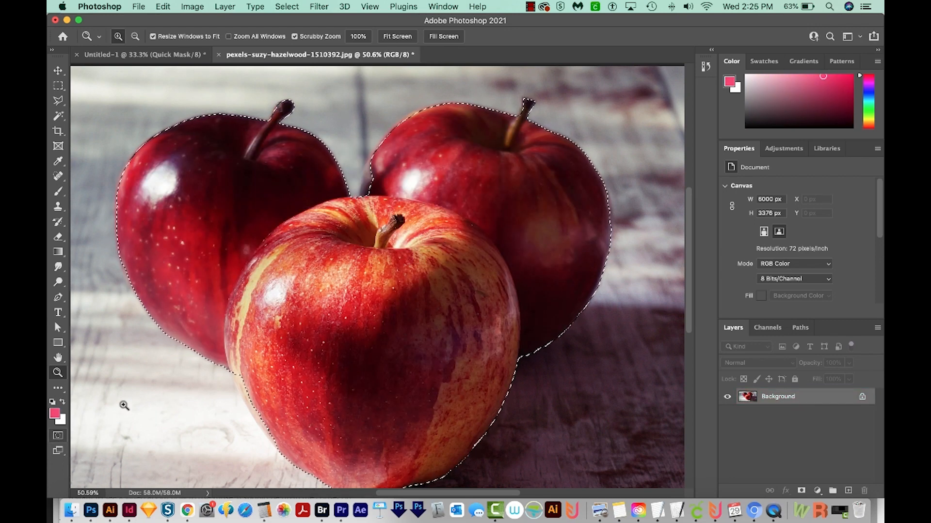
pyautogui.press('q')
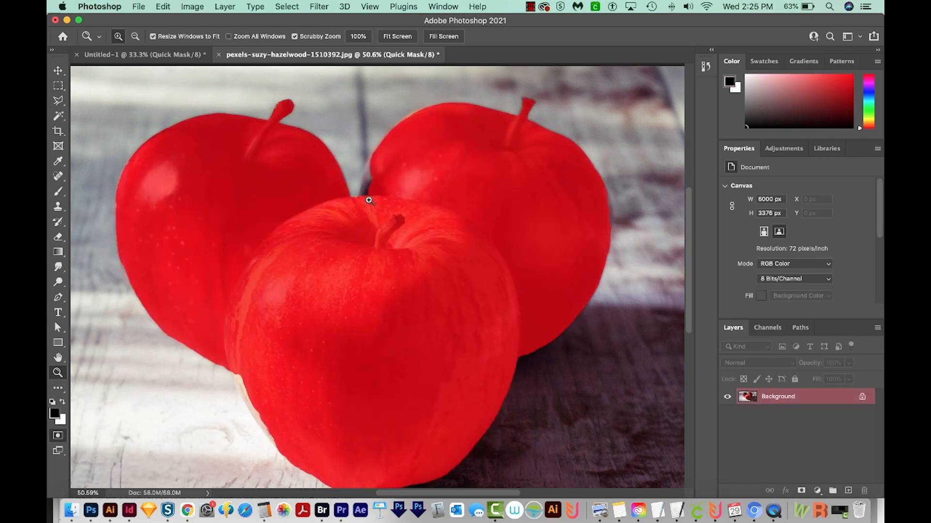
# Paint the missing edge of the right rear apple, where it meets the front apple, into the mask with a 149 px brush
pyautogui.moveTo(368, 200); pyautogui.dragTo(376, 174)
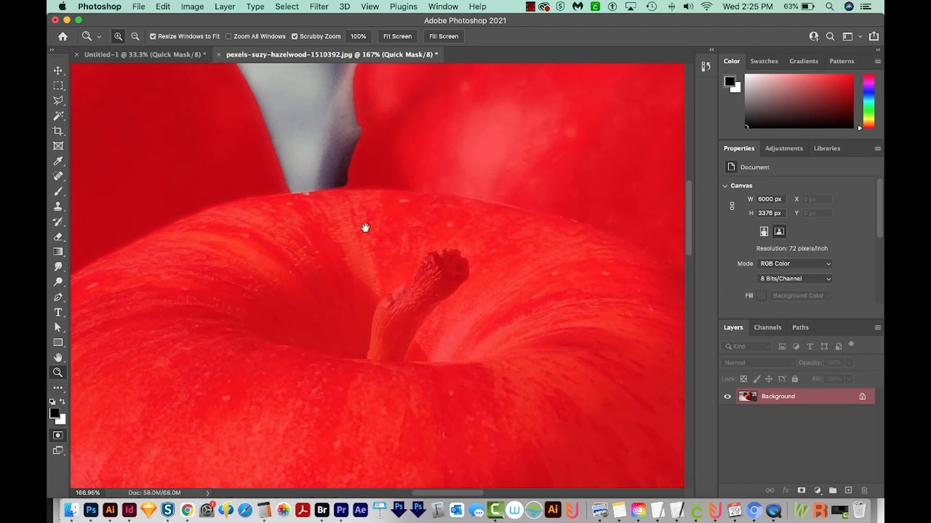
pyautogui.press('r')
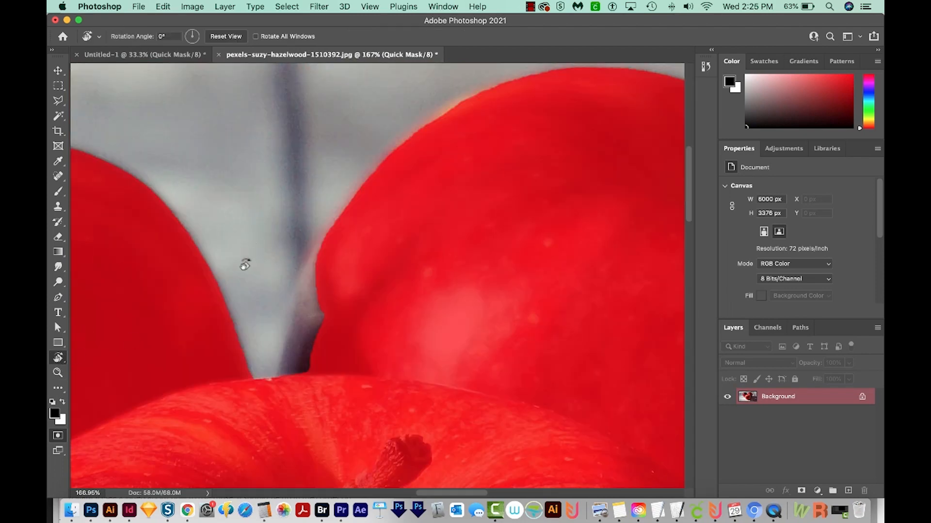
pyautogui.moveTo(198, 287); pyautogui.dragTo(365, 239)
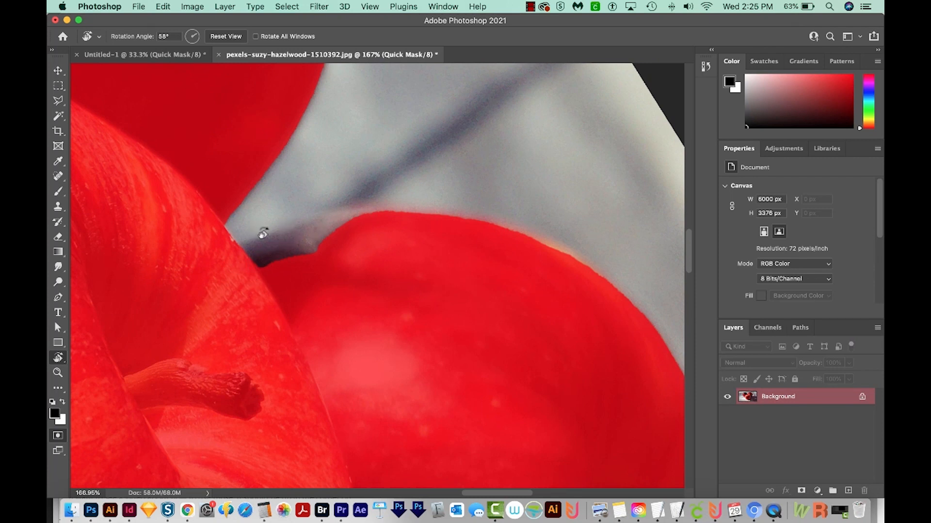
pyautogui.press('b')
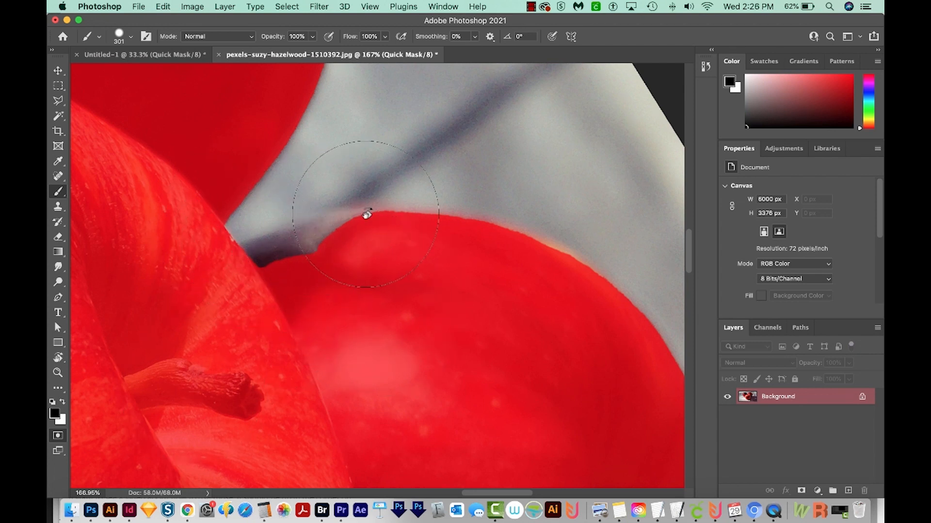
pyautogui.moveTo(432, 182); pyautogui.dragTo(351, 190)
pyautogui.moveTo(246, 273)
pyautogui.mouseDown()
pyautogui.moveTo(283, 252)
pyautogui.moveTo(384, 244)
pyautogui.moveTo(355, 241)
pyautogui.mouseUp()
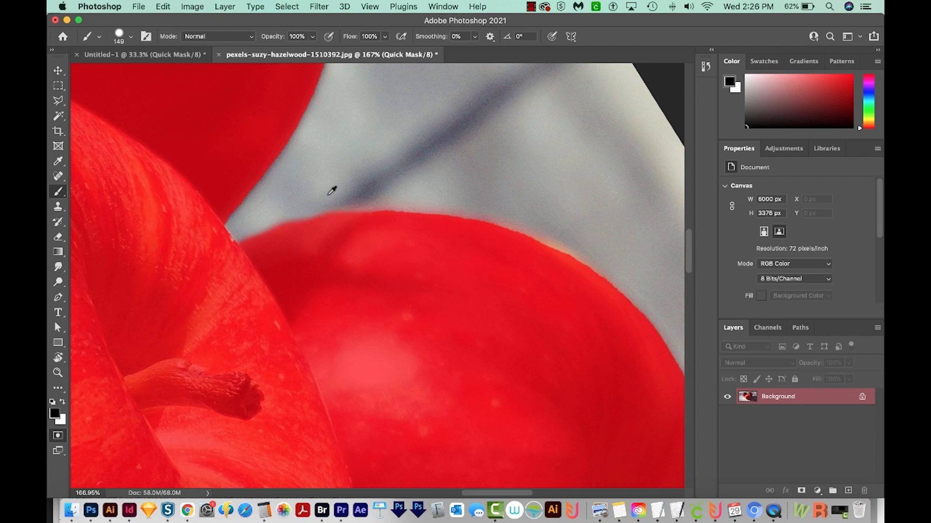
# Set the eraser size to 94 px and touch up the mask at the right rear apple's stem with a 63 px brush
pyautogui.press('e')
pyautogui.moveTo(363, 167); pyautogui.dragTo(404, 167)
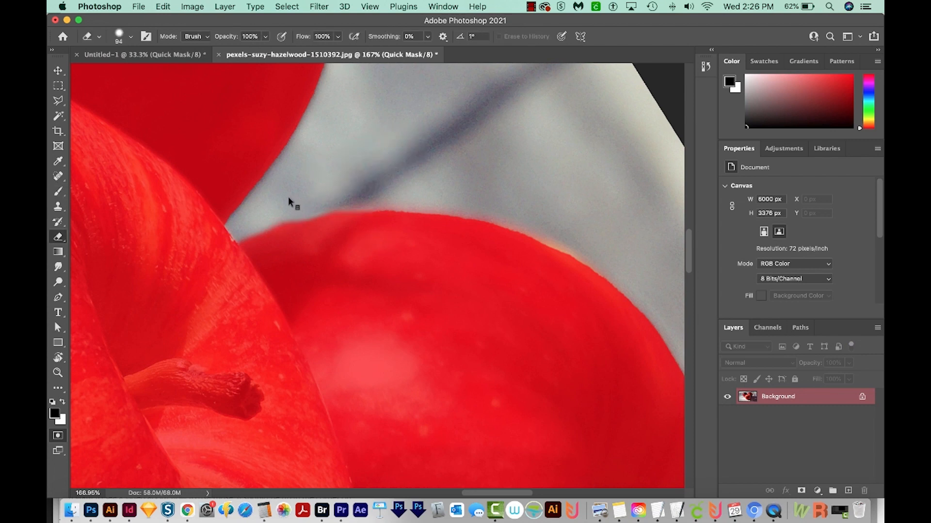
pyautogui.moveTo(605, 395)
pyautogui.mouseDown()
pyautogui.moveTo(511, 249)
pyautogui.moveTo(374, 128)
pyautogui.mouseUp()
pyautogui.moveTo(536, 398); pyautogui.dragTo(456, 262)
pyautogui.press('b')
pyautogui.moveTo(421, 168)
pyautogui.mouseDown()
pyautogui.moveTo(377, 176)
pyautogui.moveTo(396, 188)
pyautogui.mouseUp()
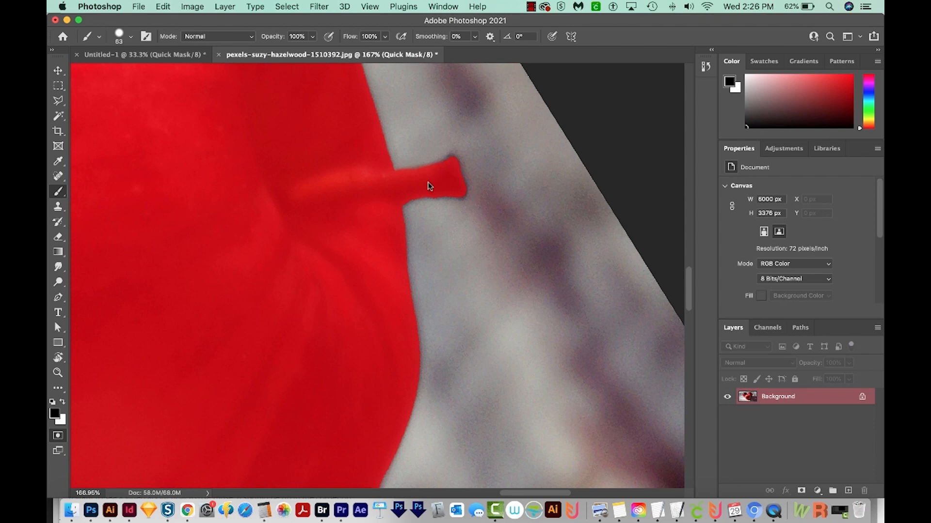
# Erase the excess mask from the dark notch between the front apple and the right rear apple with the 94 px eraser
pyautogui.moveTo(388, 383); pyautogui.dragTo(492, 69)
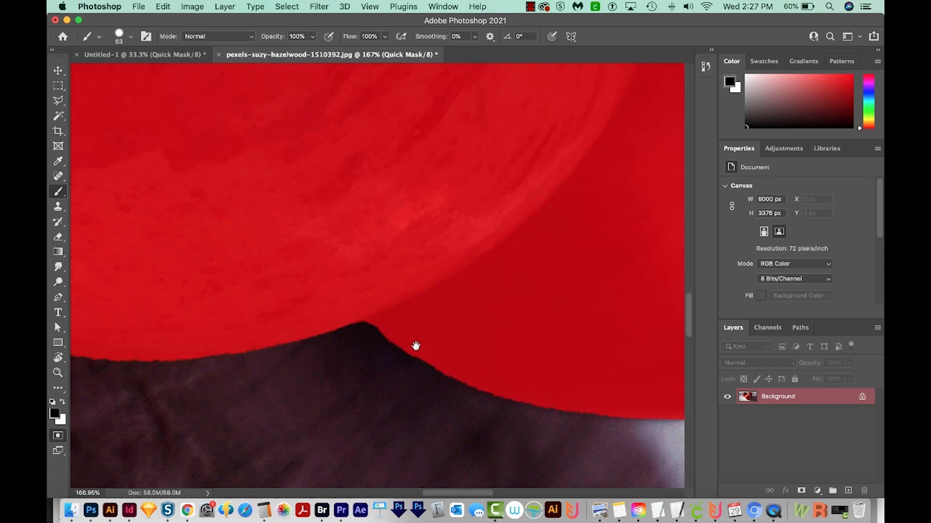
pyautogui.press('e')
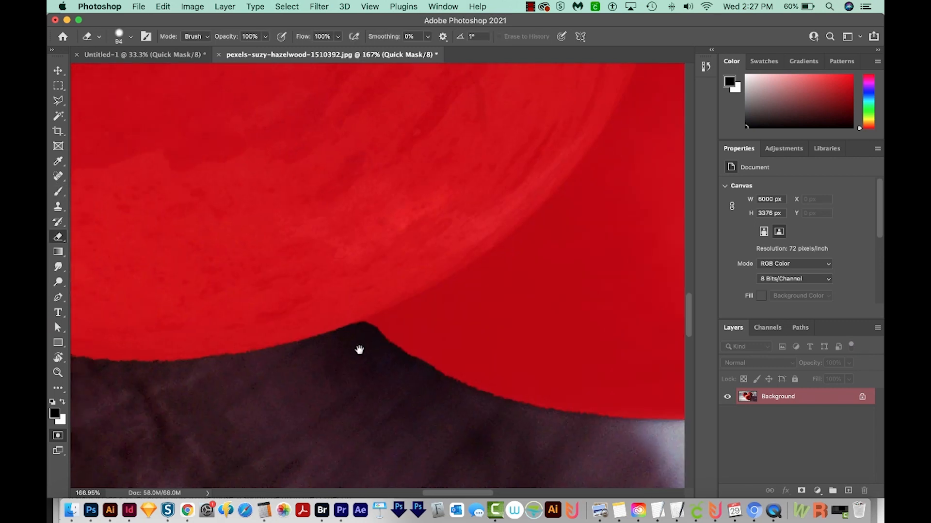
pyautogui.moveTo(376, 342)
pyautogui.mouseDown()
pyautogui.moveTo(335, 348)
pyautogui.moveTo(361, 346)
pyautogui.moveTo(362, 336)
pyautogui.moveTo(353, 345)
pyautogui.moveTo(359, 337)
pyautogui.mouseUp()
pyautogui.click(368, 326)
pyautogui.click(370, 326)
pyautogui.click(373, 328)
# Try removing mask at the notch between the apples by painting with white, and undo the stroke
pyautogui.press('b')
pyautogui.press('x')
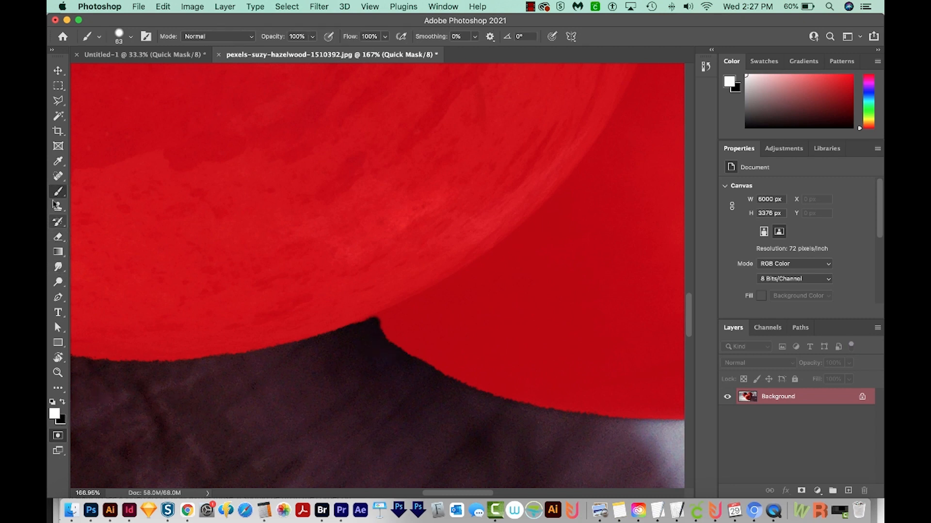
pyautogui.click(367, 342)
pyautogui.press('super+z')
# Paint the uncovered pale strip along the front apple's outer left edge into the mask with black, using the 63 px brush
pyautogui.moveTo(397, 324); pyautogui.dragTo(337, 417)
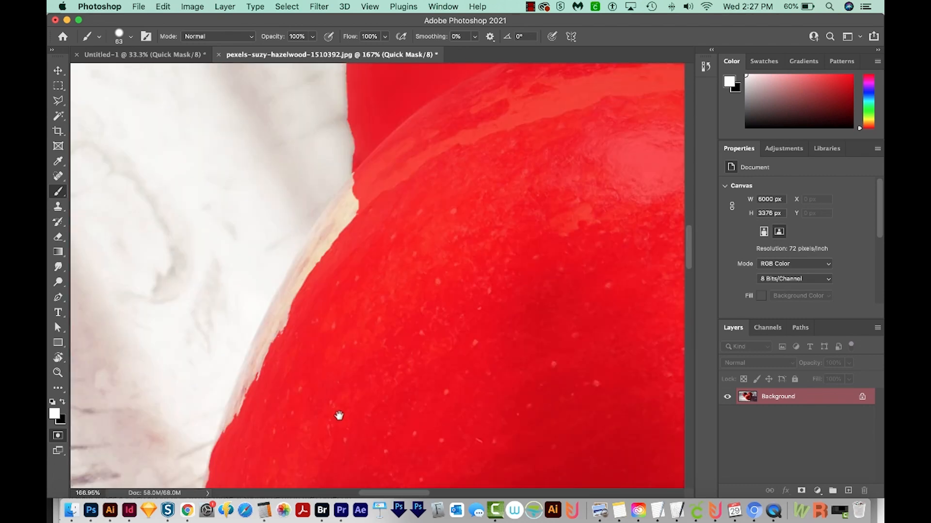
pyautogui.press('r')
pyautogui.moveTo(347, 269)
pyautogui.mouseDown()
pyautogui.moveTo(412, 247)
pyautogui.moveTo(466, 248)
pyautogui.moveTo(519, 172)
pyautogui.moveTo(432, 131)
pyautogui.moveTo(307, 184)
pyautogui.mouseUp()
pyautogui.press('b')
pyautogui.press('x')
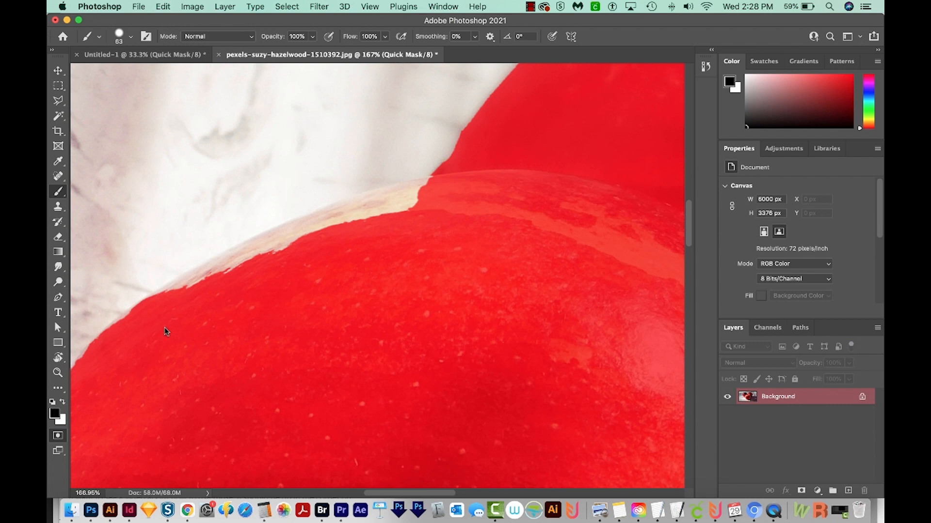
pyautogui.moveTo(170, 298)
pyautogui.mouseDown()
pyautogui.moveTo(329, 239)
pyautogui.moveTo(531, 193)
pyautogui.mouseUp()
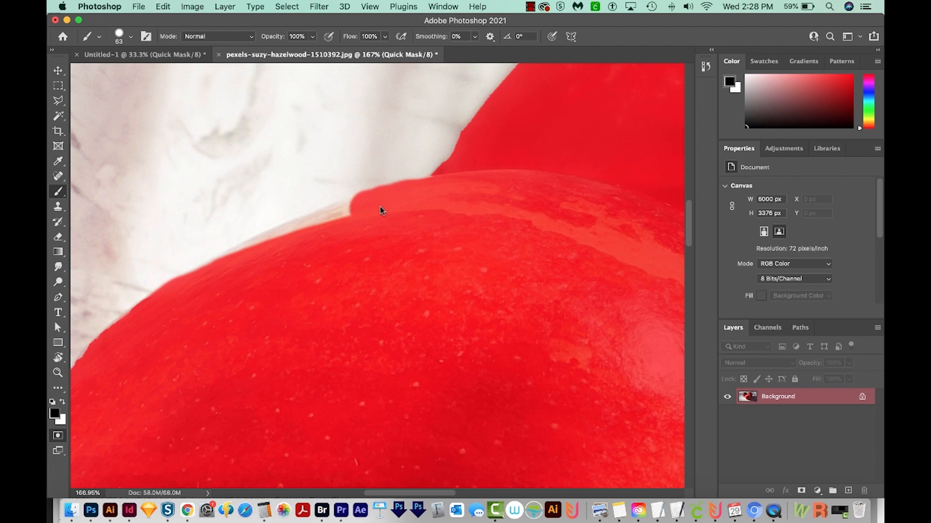
pyautogui.moveTo(326, 230); pyautogui.dragTo(252, 271)
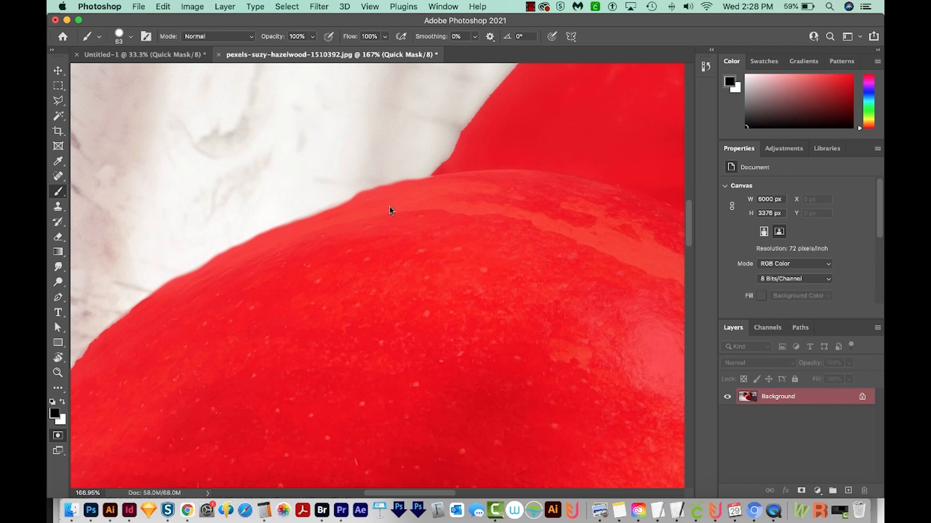
# Fit the whole image in view with its rotation reset, and convert the finished Quick Mask back into a selection
pyautogui.press('x')
pyautogui.press('super+0')
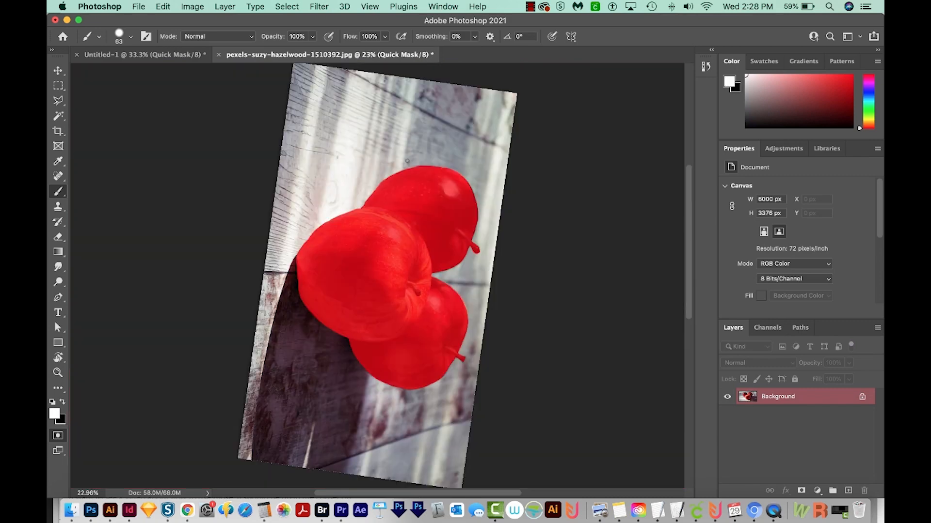
pyautogui.press('Escape')
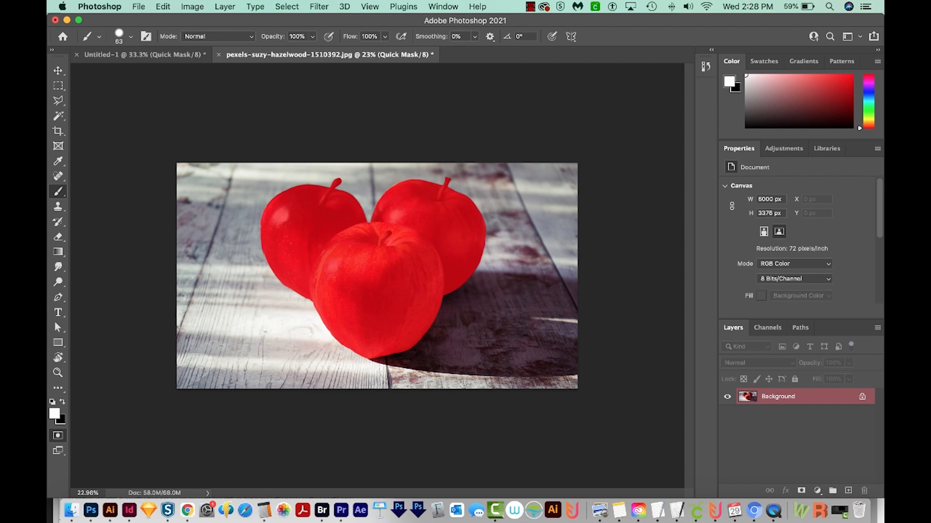
pyautogui.press('q')
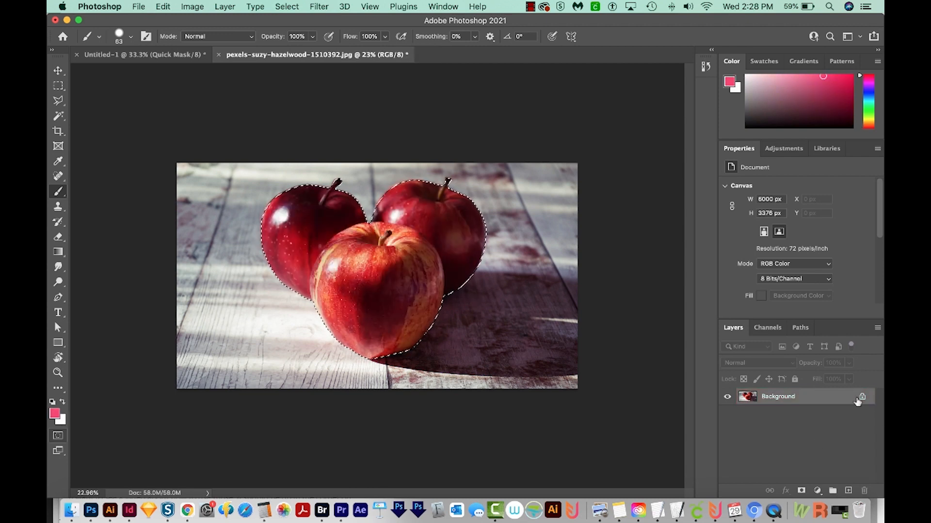
# Copy the selected apples onto a new layer and check the cutout by hiding and reshowing the Background layer
pyautogui.press('super+j')
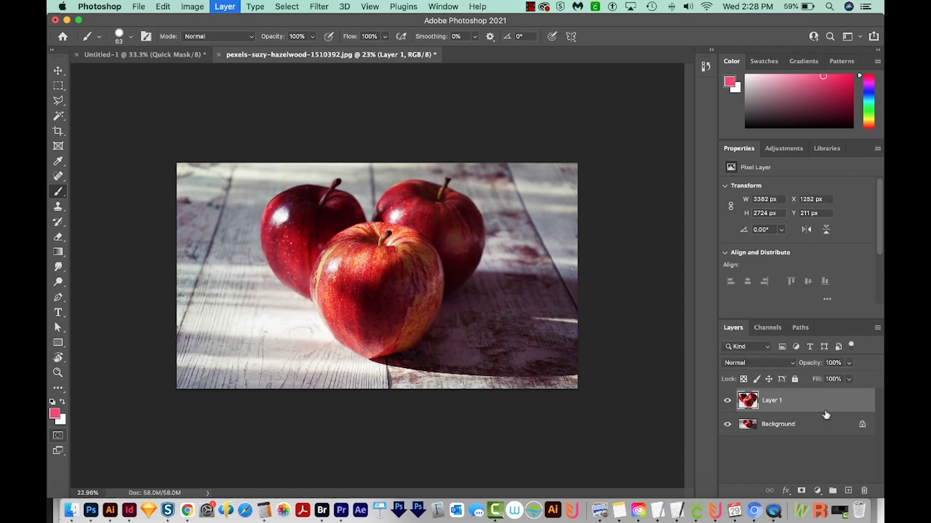
pyautogui.click(727, 426)
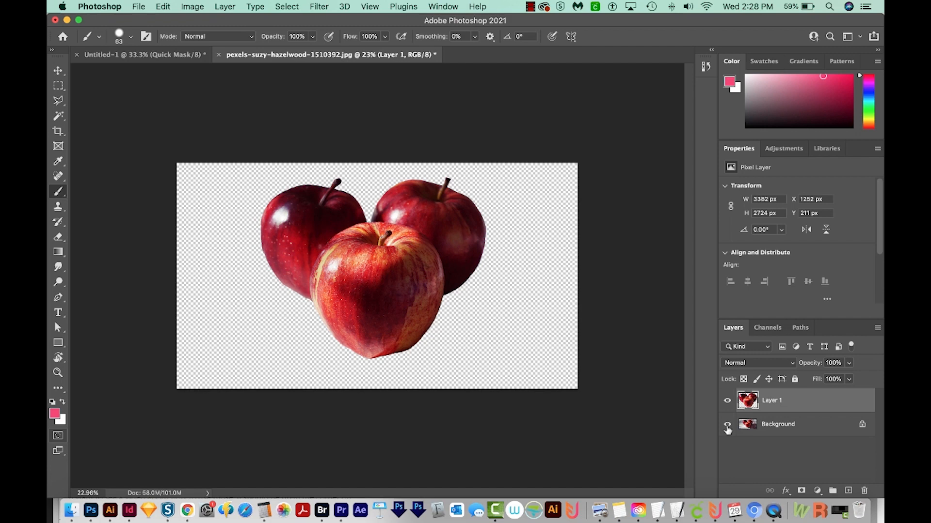
pyautogui.click(727, 426)
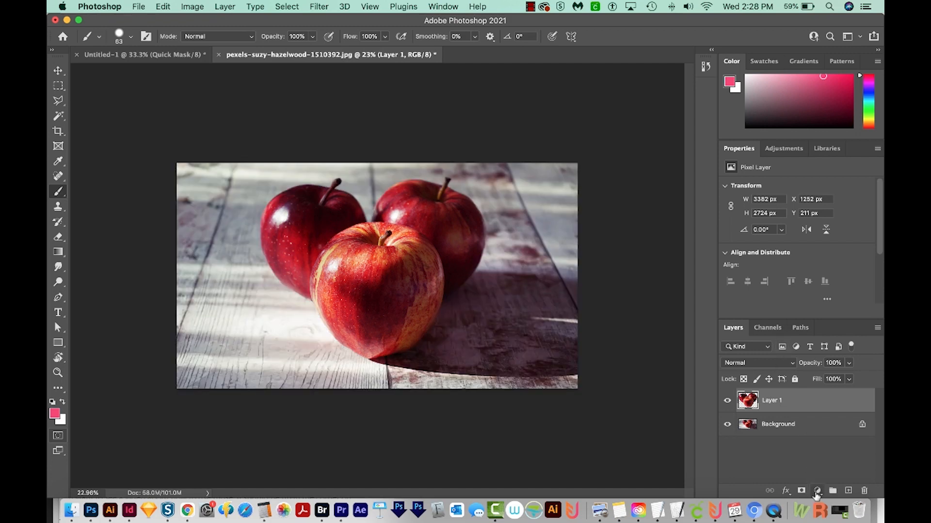
# Add a Hue/Saturation adjustment layer above the apple cutout and clip it to Layer 1
pyautogui.click(817, 491)
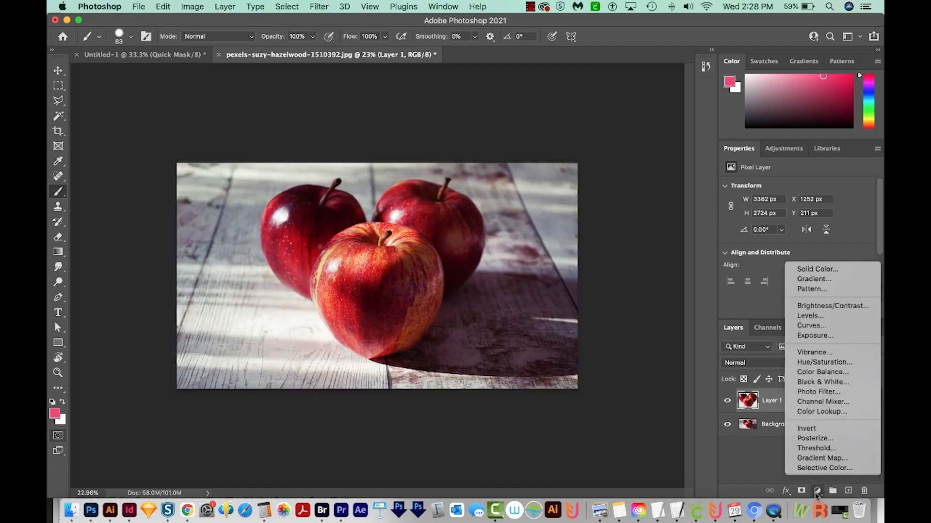
pyautogui.click(818, 363)
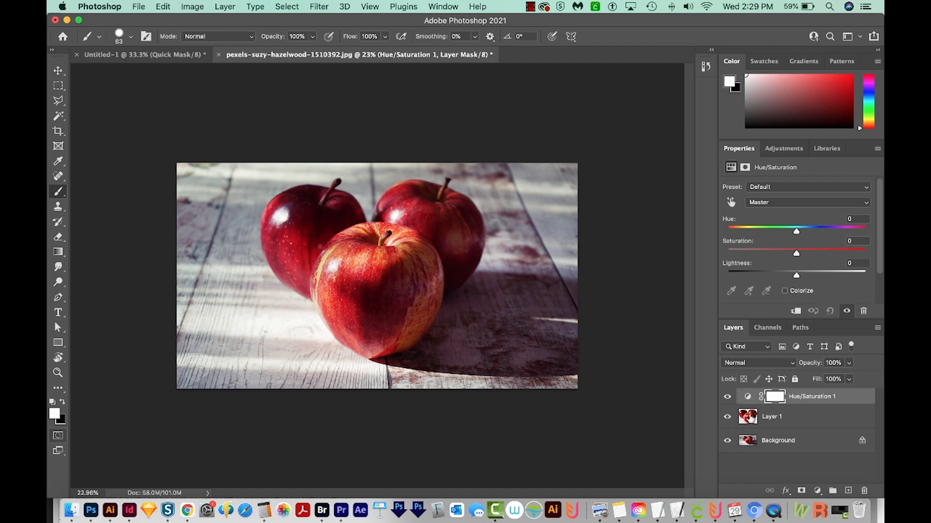
pyautogui.moveTo(784, 409); pyautogui.dragTo(784, 402)
pyautogui.keyDown('alt'); pyautogui.click(785, 403); pyautogui.keyUp('alt')
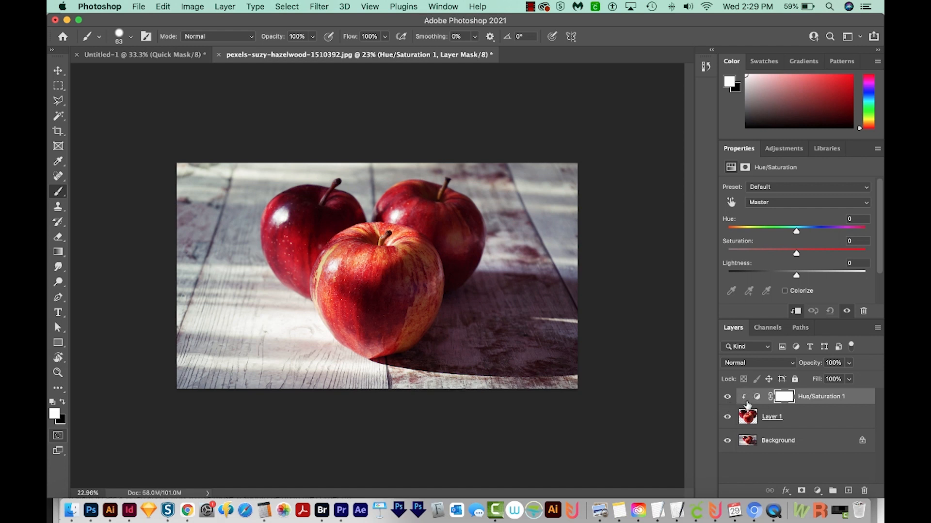
# Set the apples' saturation to +7 and lightness to +6, and shift their hue slightly toward pink
pyautogui.moveTo(796, 253); pyautogui.dragTo(801, 254)
pyautogui.moveTo(794, 276); pyautogui.dragTo(803, 277)
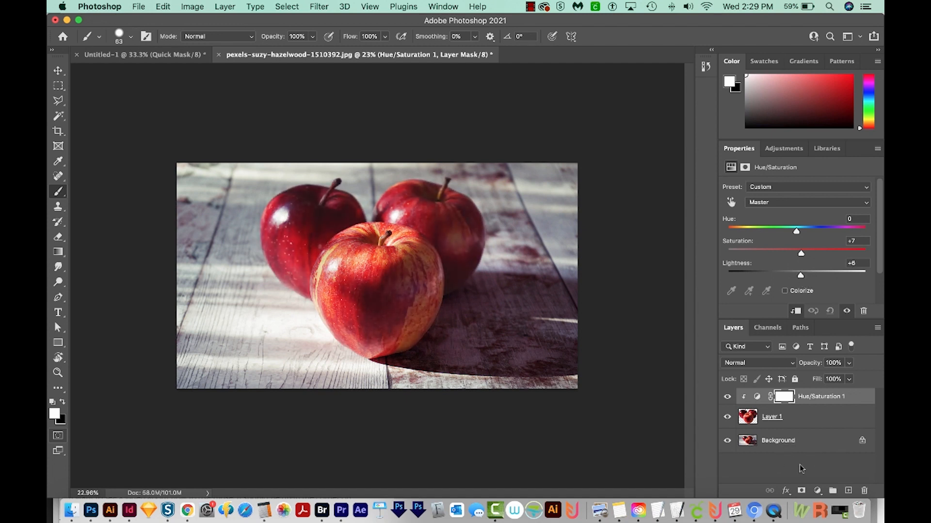
pyautogui.moveTo(796, 231); pyautogui.dragTo(787, 235)
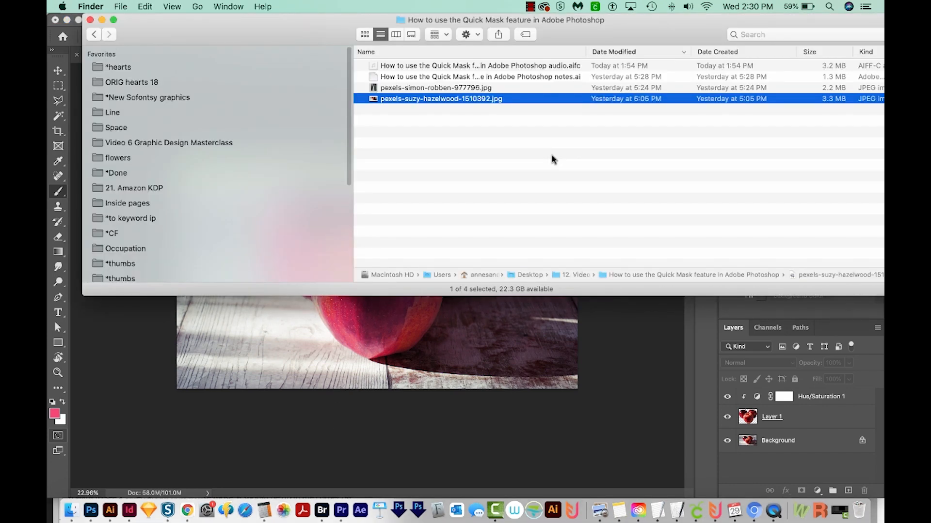
# Open pexels-simon-robben-977796.jpg from the Finder folder in Photoshop and enter Quick Mask mode
pyautogui.click(403, 88)
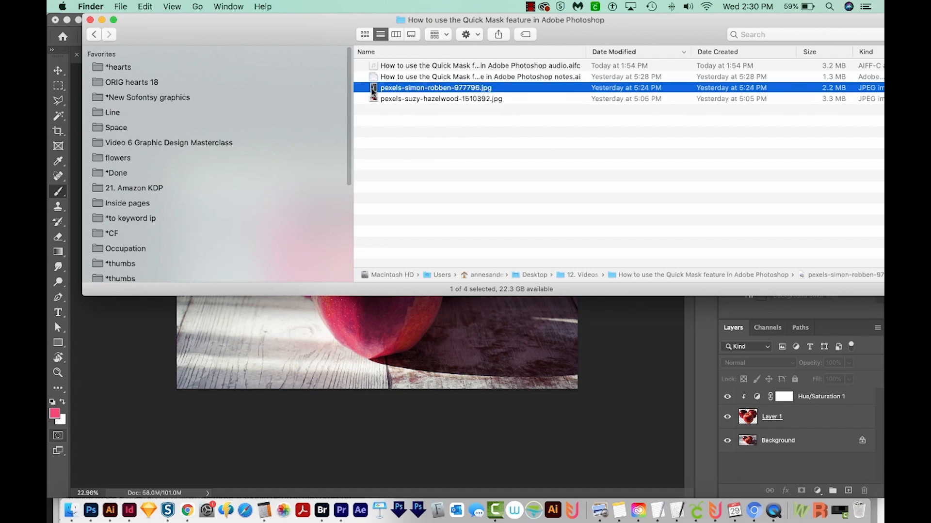
pyautogui.moveTo(374, 90); pyautogui.dragTo(91, 510)
pyautogui.press('q')
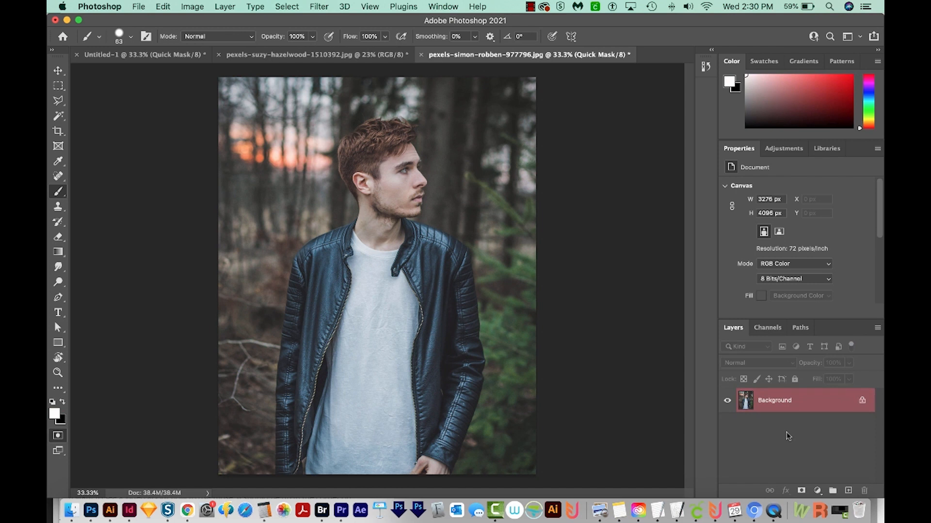
# Paint the lower part of the portrait diagonally into the Quick Mask with black, using a soft 1539 px brush at 0% hardness
pyautogui.moveTo(334, 309); pyautogui.dragTo(390, 309)
pyautogui.press('x')
pyautogui.moveTo(327, 214)
pyautogui.mouseDown()
pyautogui.moveTo(328, 227)
pyautogui.moveTo(361, 15)
pyautogui.mouseUp()
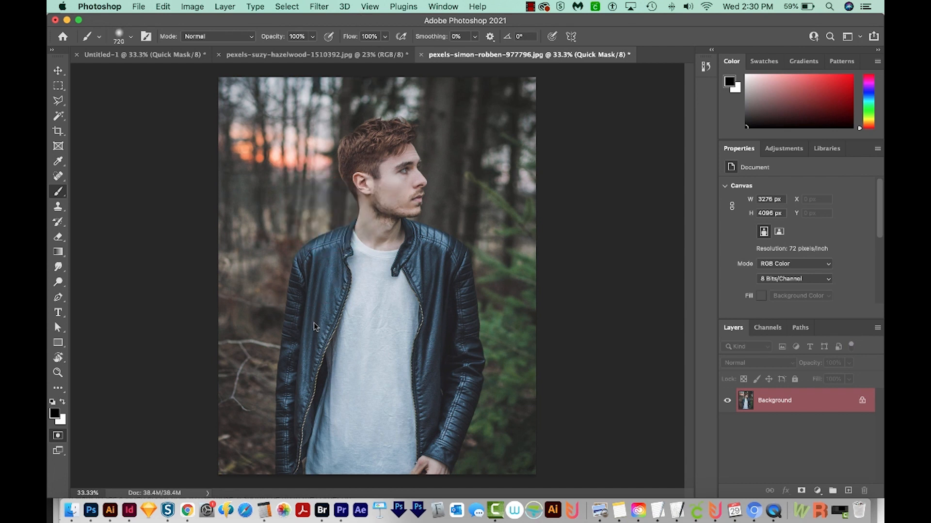
pyautogui.moveTo(313, 322); pyautogui.dragTo(301, 220)
pyautogui.moveTo(319, 48); pyautogui.dragTo(318, 47)
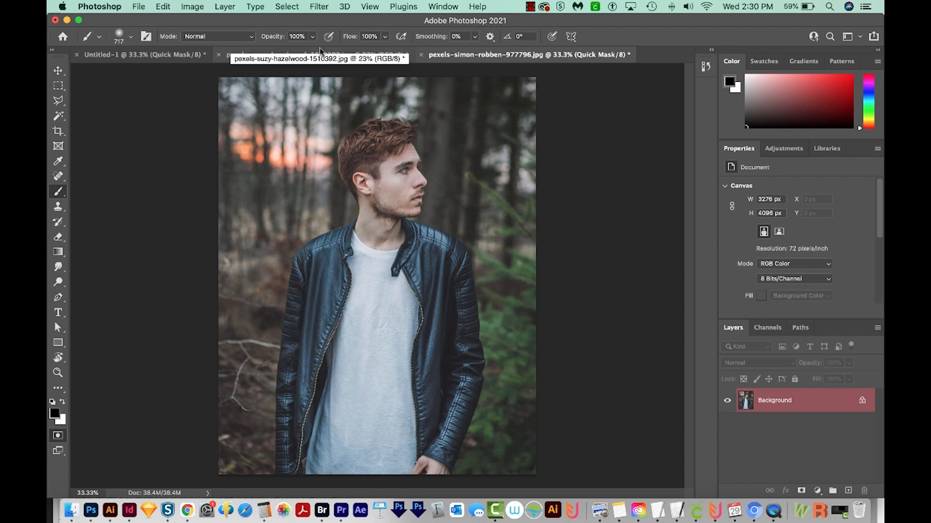
pyautogui.click(130, 36)
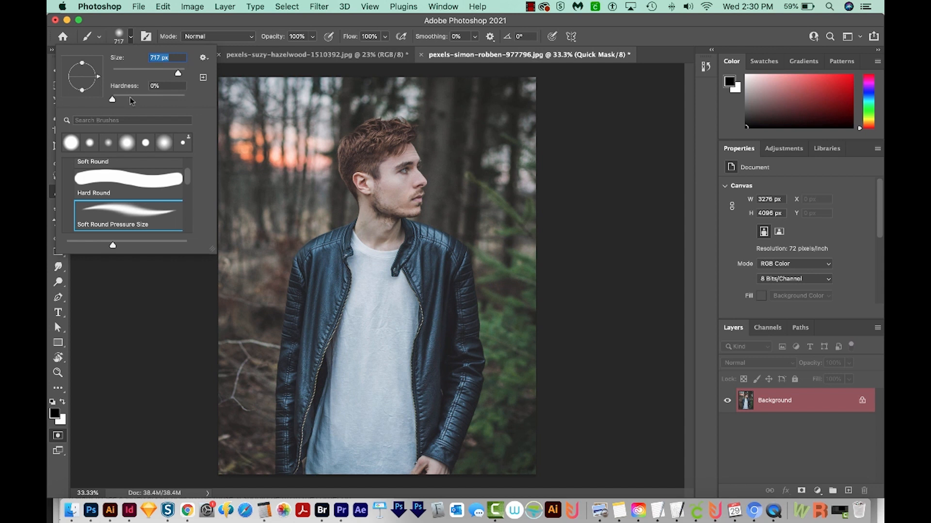
pyautogui.moveTo(372, 292); pyautogui.dragTo(453, 277)
pyautogui.moveTo(209, 416)
pyautogui.mouseDown()
pyautogui.moveTo(468, 365)
pyautogui.moveTo(597, 356)
pyautogui.moveTo(278, 419)
pyautogui.moveTo(623, 240)
pyautogui.moveTo(531, 346)
pyautogui.moveTo(539, 336)
pyautogui.moveTo(310, 460)
pyautogui.moveTo(567, 481)
pyautogui.moveTo(489, 405)
pyautogui.moveTo(523, 378)
pyautogui.moveTo(425, 464)
pyautogui.moveTo(492, 378)
pyautogui.moveTo(359, 436)
pyautogui.moveTo(476, 334)
pyautogui.moveTo(331, 415)
pyautogui.moveTo(268, 479)
pyautogui.moveTo(312, 451)
pyautogui.moveTo(456, 399)
pyautogui.moveTo(391, 440)
pyautogui.moveTo(486, 480)
pyautogui.mouseUp()
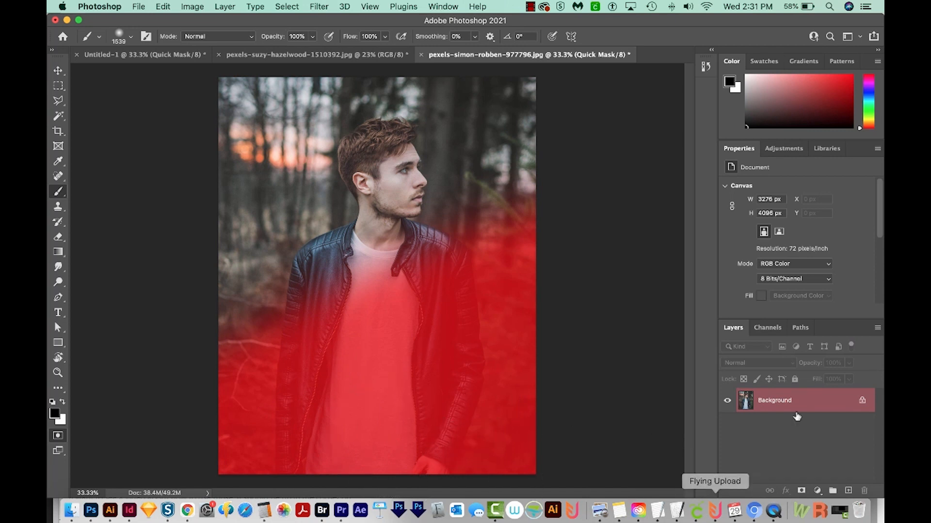
# Convert the Quick Mask into a selection copied onto a new layer, and check its faded edge by hiding and reshowing the Background
pyautogui.press('q')
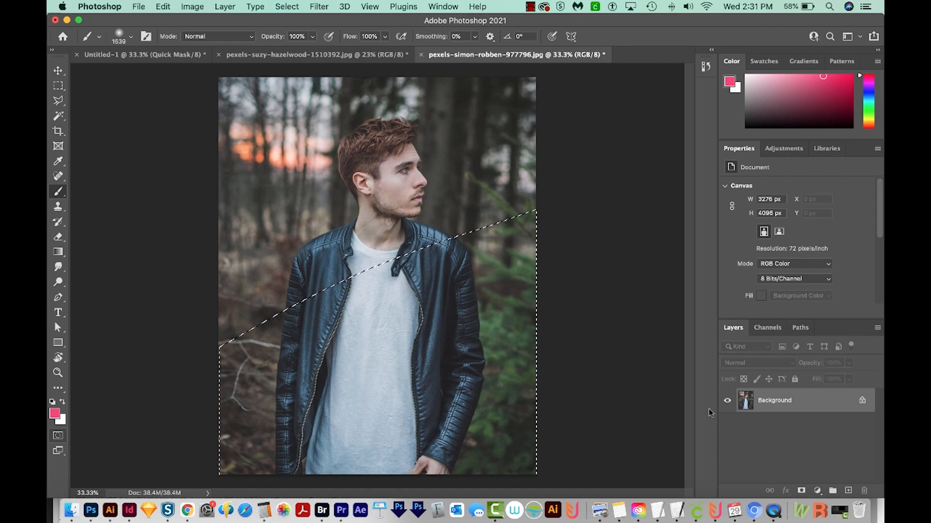
pyautogui.press('super+j')
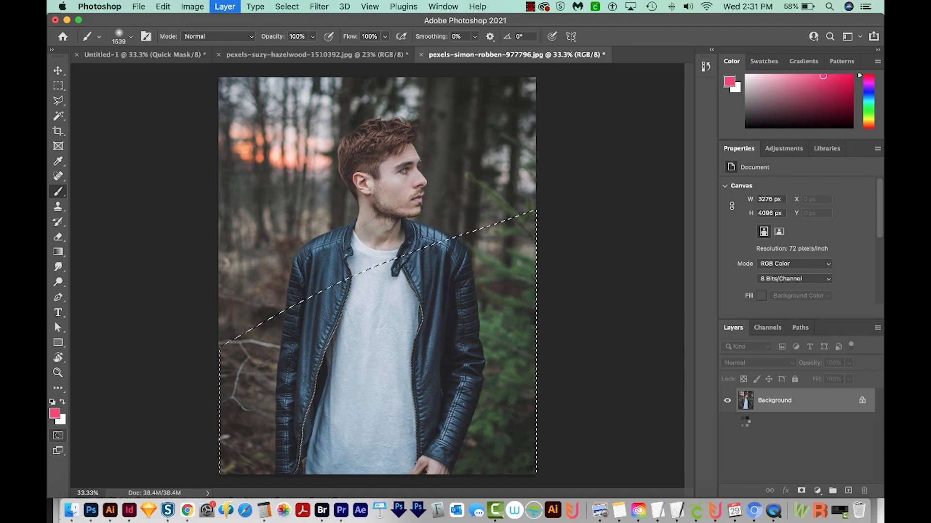
pyautogui.keyDown('alt'); pyautogui.click(728, 402); pyautogui.keyUp('alt')
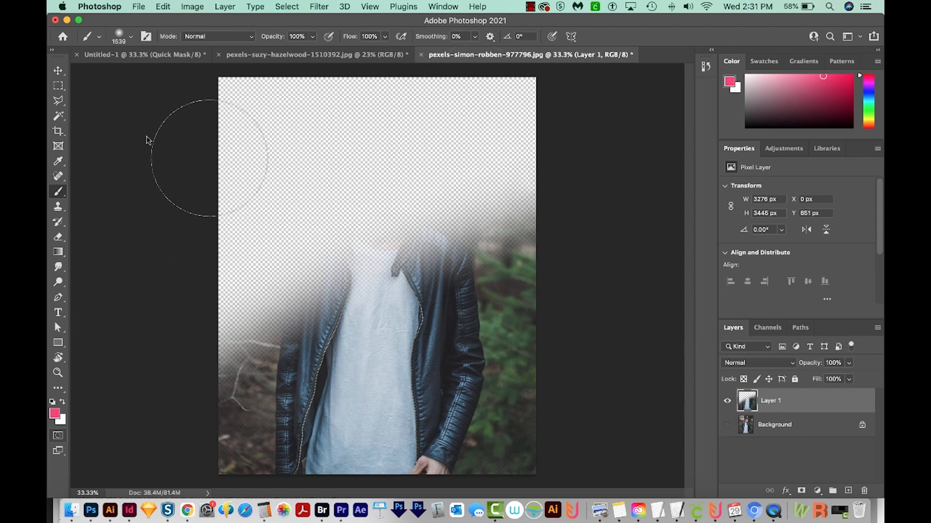
pyautogui.click(727, 425)
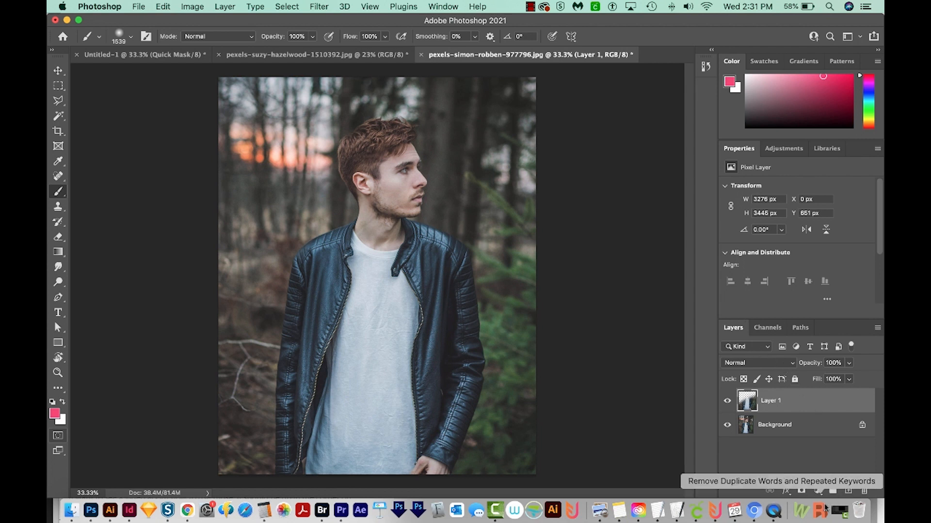
# Add a Hue/Saturation adjustment clipped to the portrait's Layer 1, with hue +85 and saturation +38
pyautogui.click(817, 491)
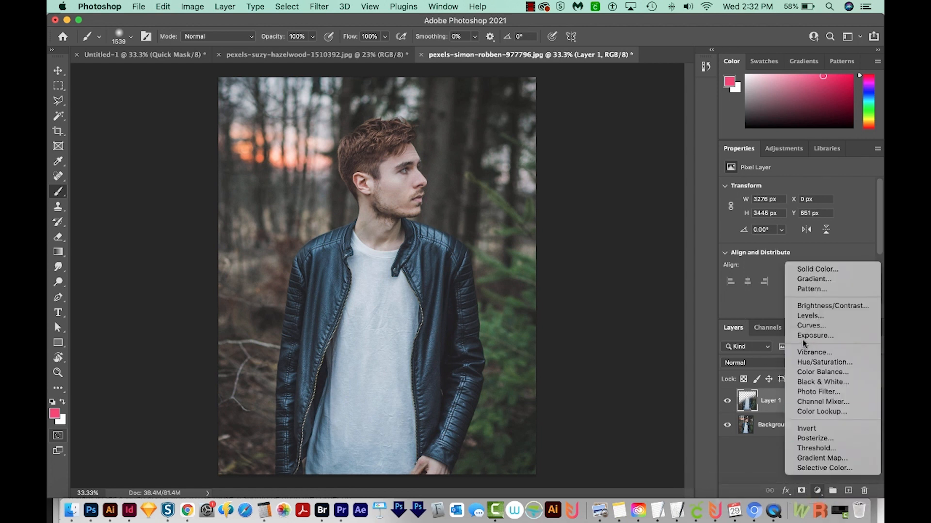
pyautogui.click(819, 363)
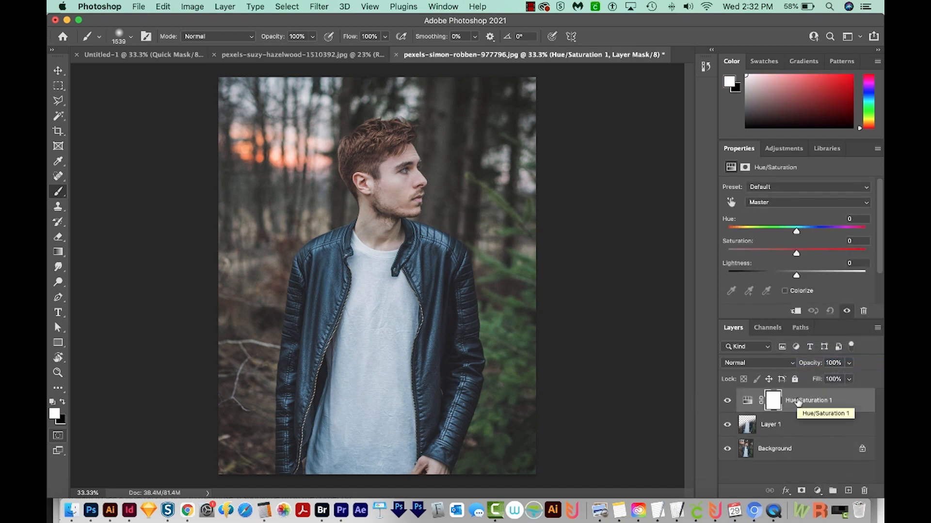
pyautogui.press('super+alt+g')
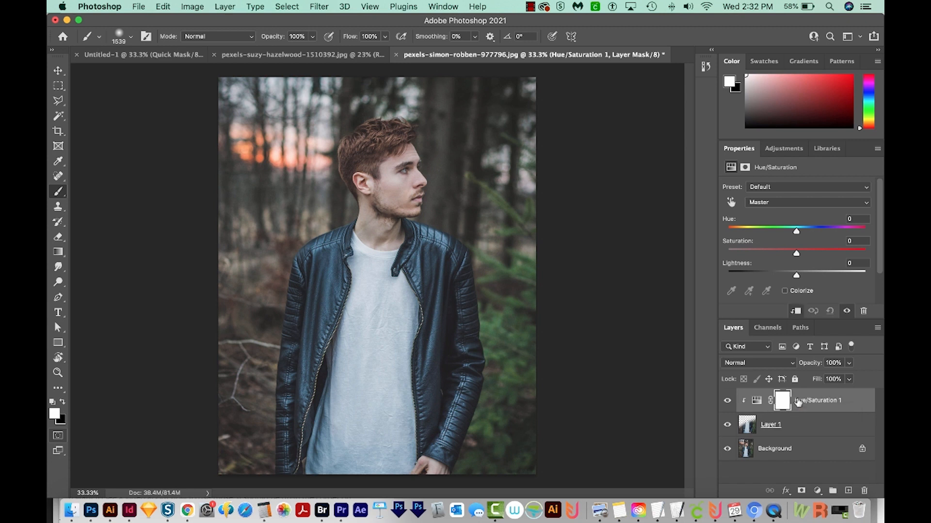
pyautogui.moveTo(796, 231); pyautogui.dragTo(822, 253)
pyautogui.moveTo(769, 230); pyautogui.dragTo(839, 218)
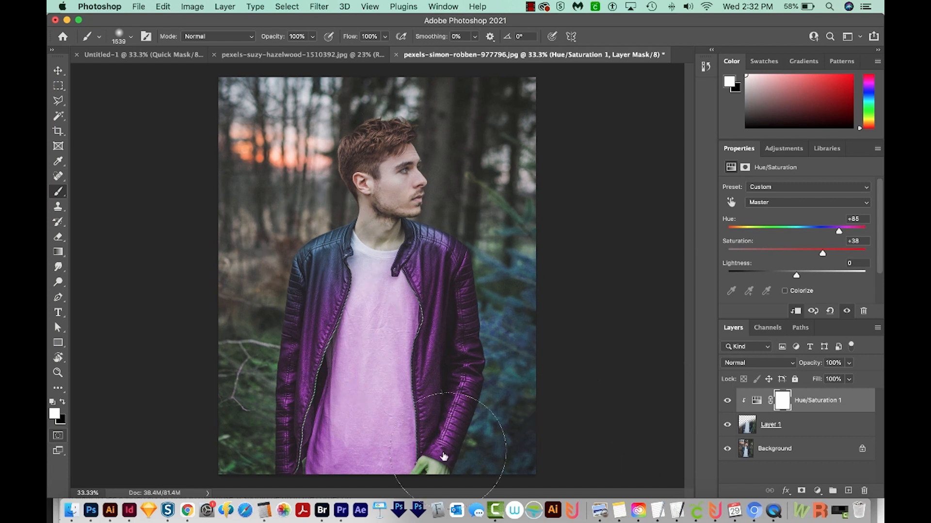
# Erase the man's hand from Layer 1 with a 152 px Eraser to remove its green tint
pyautogui.click(749, 431)
pyautogui.press('e')
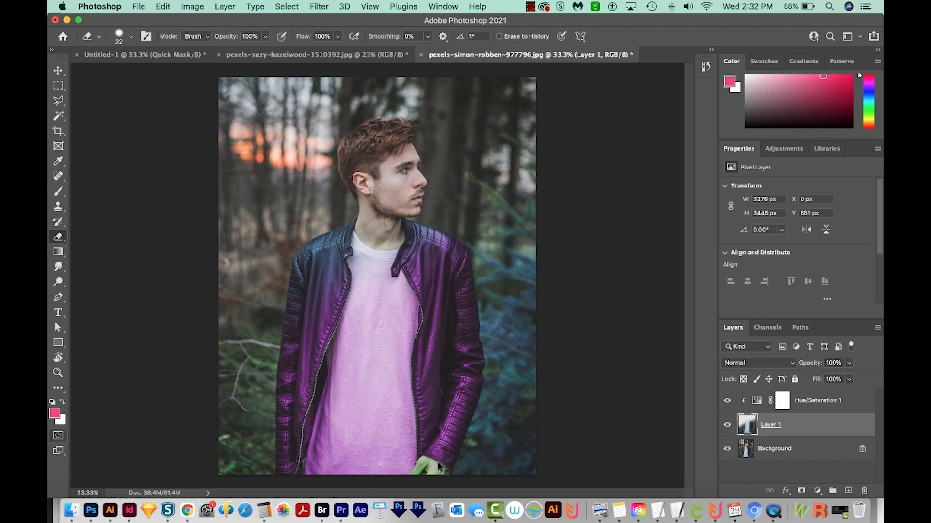
pyautogui.moveTo(439, 463)
pyautogui.mouseDown()
pyautogui.moveTo(448, 461)
pyautogui.moveTo(422, 468)
pyautogui.moveTo(439, 473)
pyautogui.moveTo(421, 471)
pyautogui.mouseUp()
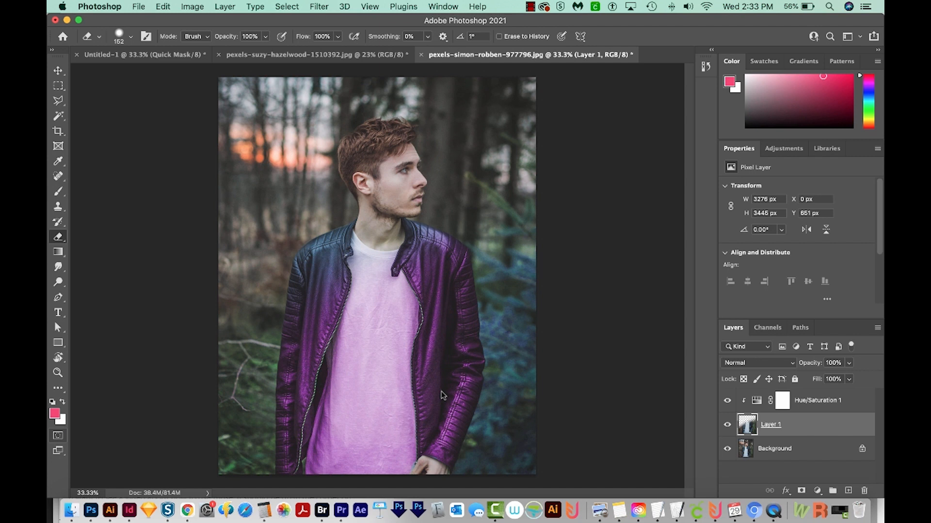